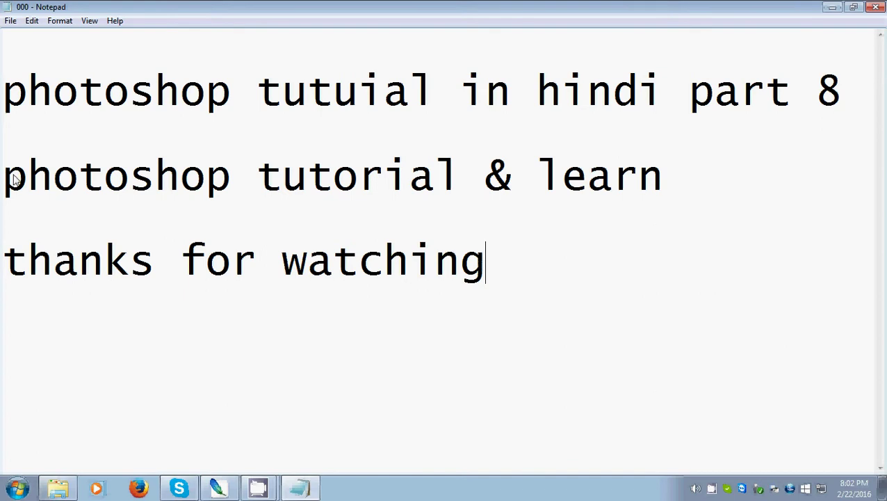
Highlight the note lines 'photoshop tutorial & learn' and 'thanks for watching' in the text window.
{"action": "mouse_move", "coordinate": [11, 177]}
{"action": "left_mouse_down"}
{"action": "mouse_move", "coordinate": [635, 195]}
{"action": "mouse_move", "coordinate": [721, 206]}
{"action": "left_mouse_up"}
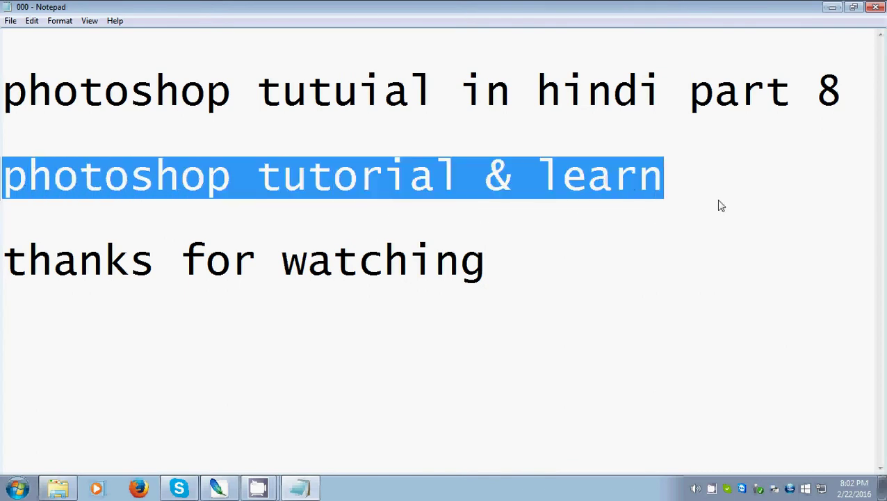
{"action": "left_click_drag", "start_coordinate": [9, 266], "coordinate": [499, 268]}
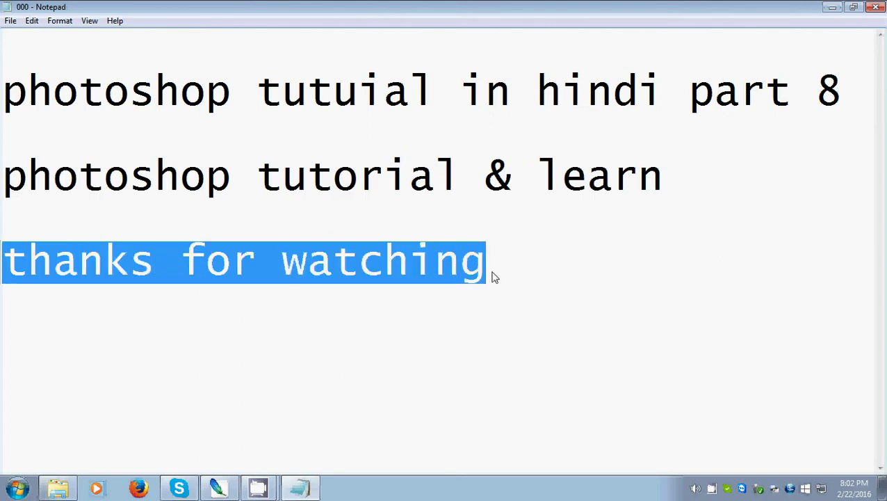
{"action": "left_click", "coordinate": [492, 275]}
{"action": "left_click_drag", "start_coordinate": [461, 264], "coordinate": [3, 264]}
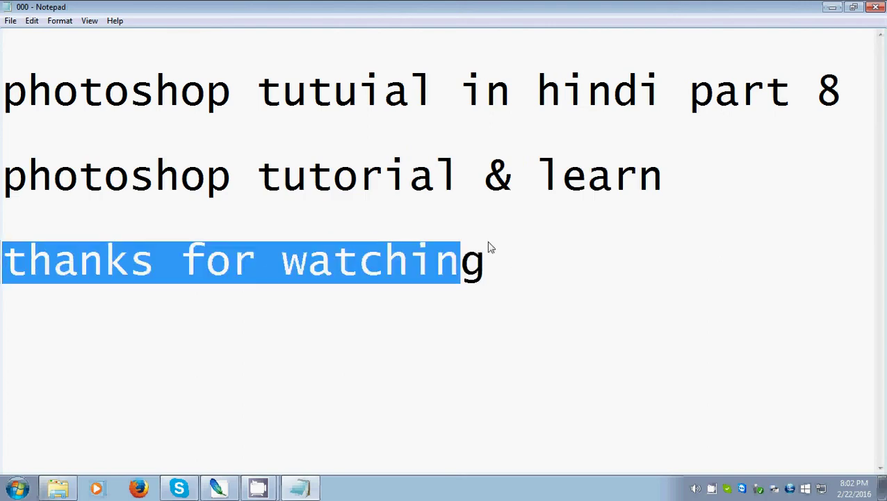
{"action": "left_click_drag", "start_coordinate": [509, 277], "coordinate": [2, 266]}
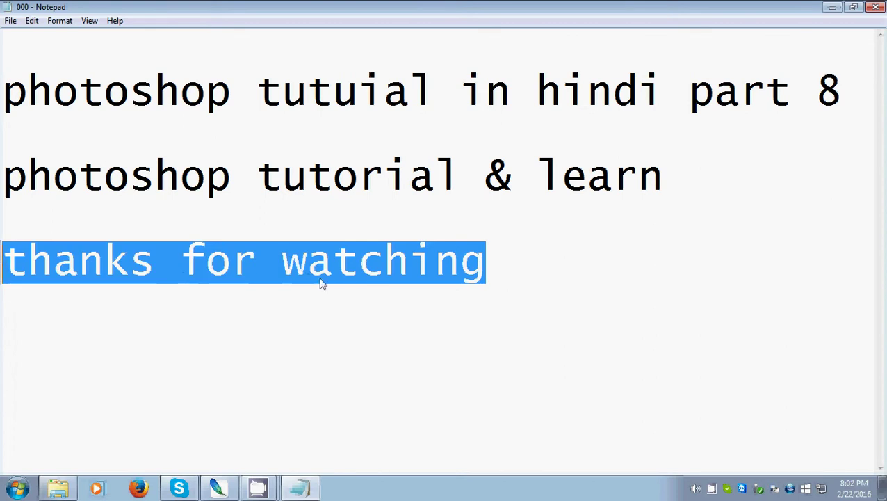
{"action": "left_click", "coordinate": [512, 268]}
{"action": "left_click_drag", "start_coordinate": [505, 270], "coordinate": [3, 77]}
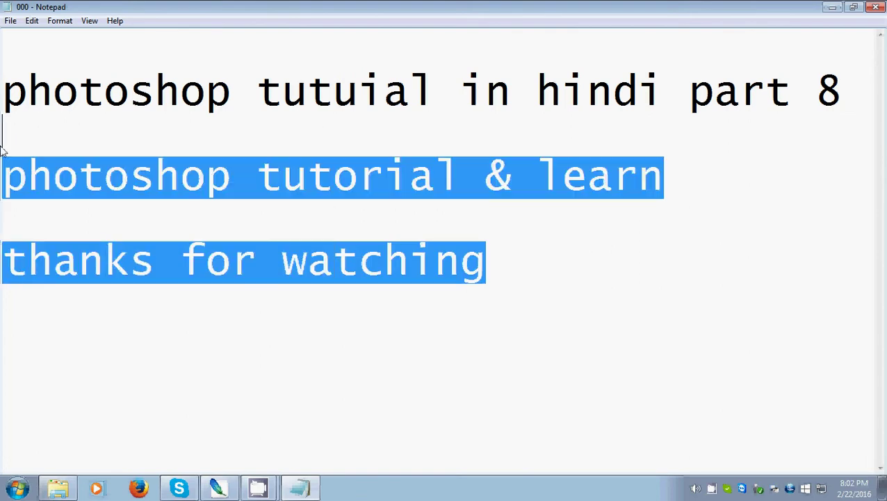
{"action": "left_click", "coordinate": [553, 258]}
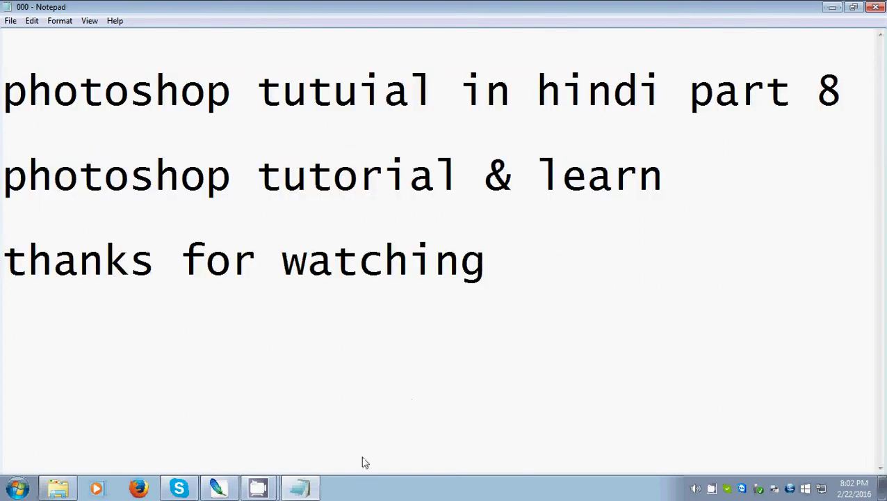
Bring the Photoshop Untitled-2 document to the front and select the regular Brush Tool.
{"action": "left_click", "coordinate": [261, 484]}
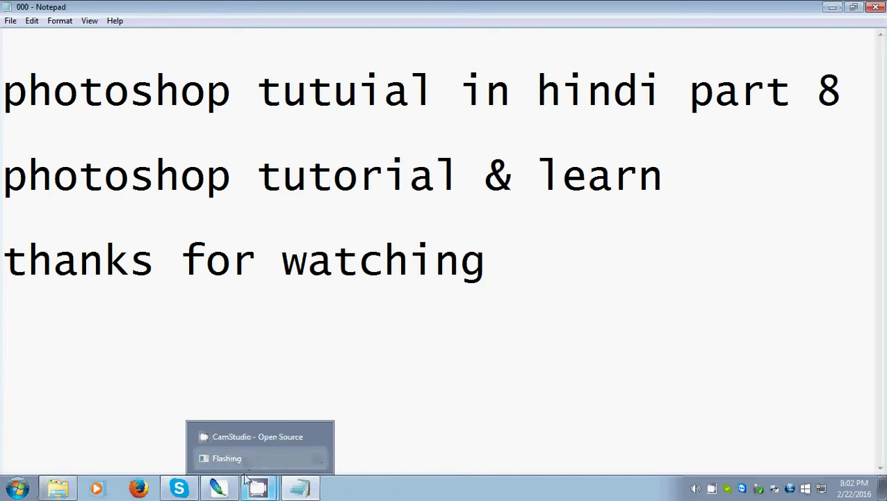
{"action": "left_click", "coordinate": [225, 489]}
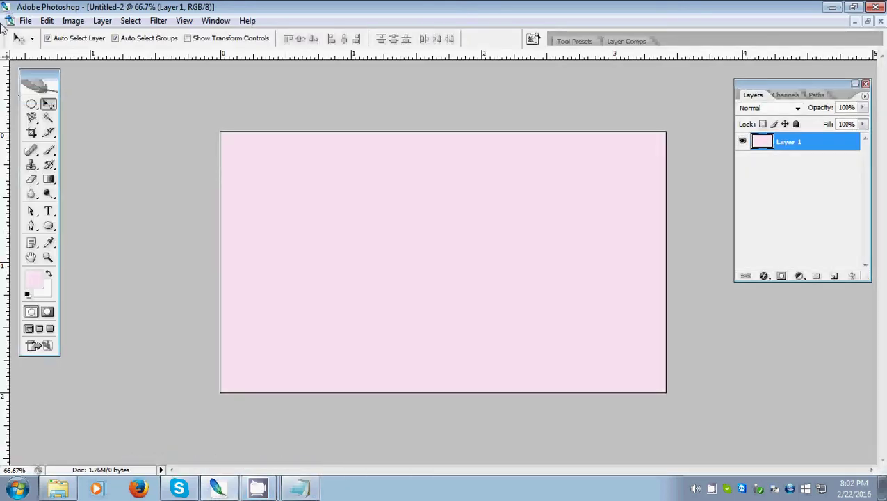
{"action": "left_click", "coordinate": [48, 151]}
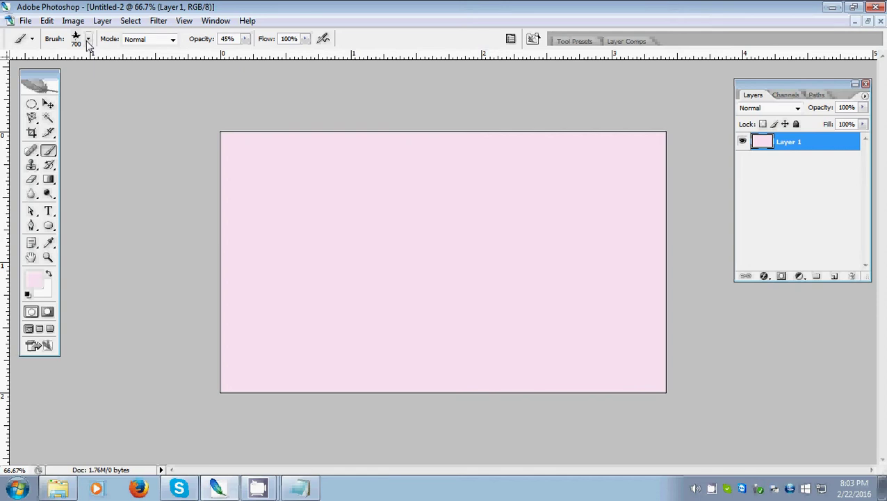
{"action": "right_click", "coordinate": [48, 151]}
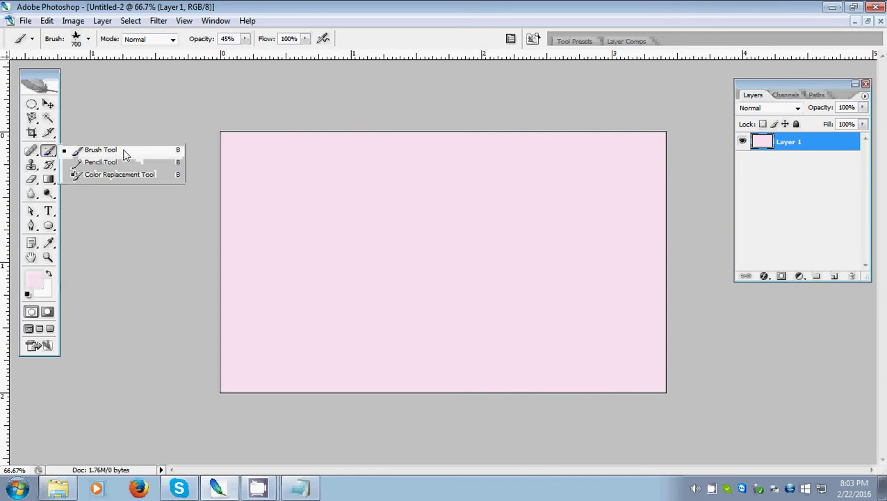
{"action": "left_click", "coordinate": [125, 151]}
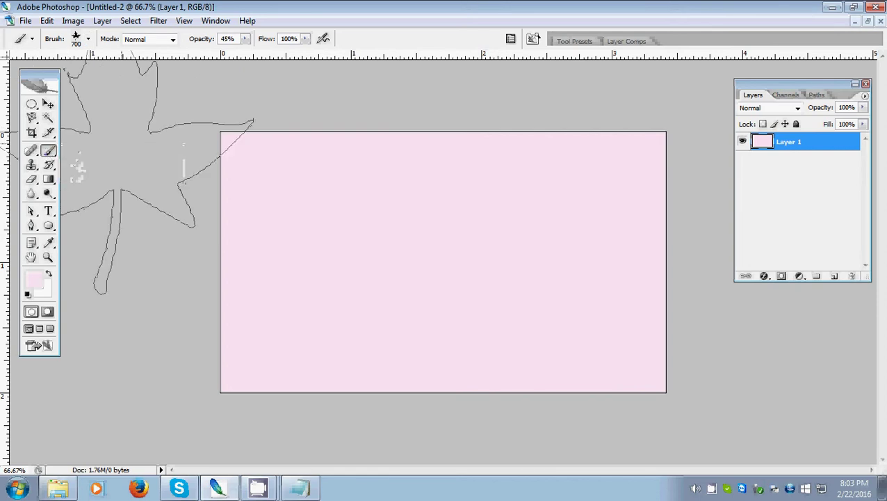
Reduce the brush Master Diameter from 700 px to 77 px in the Brush picker.
{"action": "left_click", "coordinate": [89, 39]}
{"action": "left_click", "coordinate": [87, 74]}
{"action": "left_click", "coordinate": [97, 75]}
Scroll through the brush presets and choose the 13 px hard round brush.
{"action": "scroll", "coordinate": [111, 187], "scroll_direction": "down", "scroll_amount": 1}
{"action": "scroll", "coordinate": [111, 187], "scroll_direction": "down", "scroll_amount": 1}
{"action": "scroll", "coordinate": [111, 187], "scroll_direction": "down", "scroll_amount": 1}
{"action": "scroll", "coordinate": [112, 189], "scroll_direction": "down", "scroll_amount": 1}
{"action": "scroll", "coordinate": [111, 189], "scroll_direction": "down", "scroll_amount": 2}
{"action": "scroll", "coordinate": [111, 188], "scroll_direction": "down", "scroll_amount": 1}
{"action": "scroll", "coordinate": [110, 188], "scroll_direction": "down", "scroll_amount": 2}
{"action": "scroll", "coordinate": [110, 187], "scroll_direction": "down", "scroll_amount": 1}
{"action": "scroll", "coordinate": [110, 187], "scroll_direction": "up", "scroll_amount": 3}
{"action": "scroll", "coordinate": [110, 186], "scroll_direction": "up", "scroll_amount": 2}
{"action": "scroll", "coordinate": [110, 186], "scroll_direction": "up", "scroll_amount": 2}
{"action": "scroll", "coordinate": [110, 185], "scroll_direction": "up", "scroll_amount": 1}
{"action": "scroll", "coordinate": [110, 186], "scroll_direction": "down", "scroll_amount": 3}
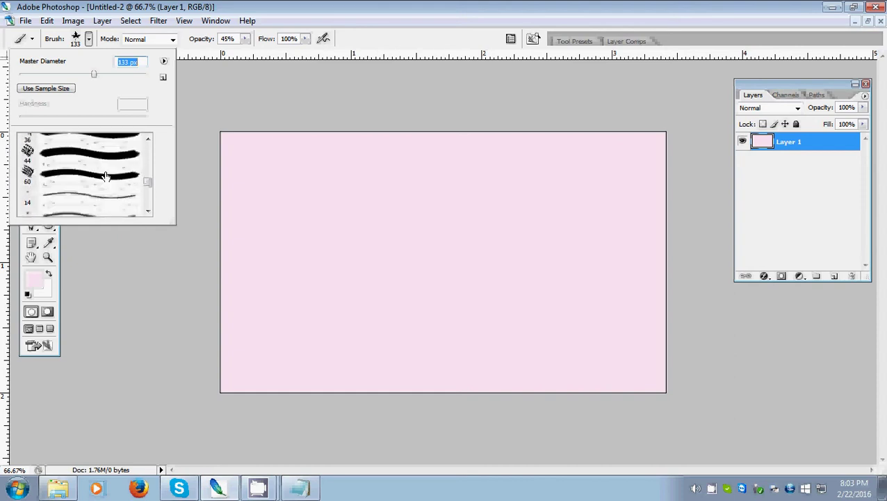
{"action": "scroll", "coordinate": [105, 176], "scroll_direction": "up", "scroll_amount": 2}
{"action": "scroll", "coordinate": [104, 176], "scroll_direction": "up", "scroll_amount": 2}
{"action": "scroll", "coordinate": [104, 175], "scroll_direction": "up", "scroll_amount": 3}
{"action": "scroll", "coordinate": [104, 176], "scroll_direction": "up", "scroll_amount": 1}
{"action": "scroll", "coordinate": [104, 176], "scroll_direction": "up", "scroll_amount": 1}
{"action": "scroll", "coordinate": [105, 176], "scroll_direction": "up", "scroll_amount": 2}
{"action": "scroll", "coordinate": [104, 176], "scroll_direction": "up", "scroll_amount": 1}
{"action": "scroll", "coordinate": [104, 175], "scroll_direction": "up", "scroll_amount": 2}
{"action": "scroll", "coordinate": [104, 176], "scroll_direction": "up", "scroll_amount": 2}
{"action": "scroll", "coordinate": [105, 176], "scroll_direction": "up", "scroll_amount": 2}
{"action": "scroll", "coordinate": [105, 176], "scroll_direction": "up", "scroll_amount": 2}
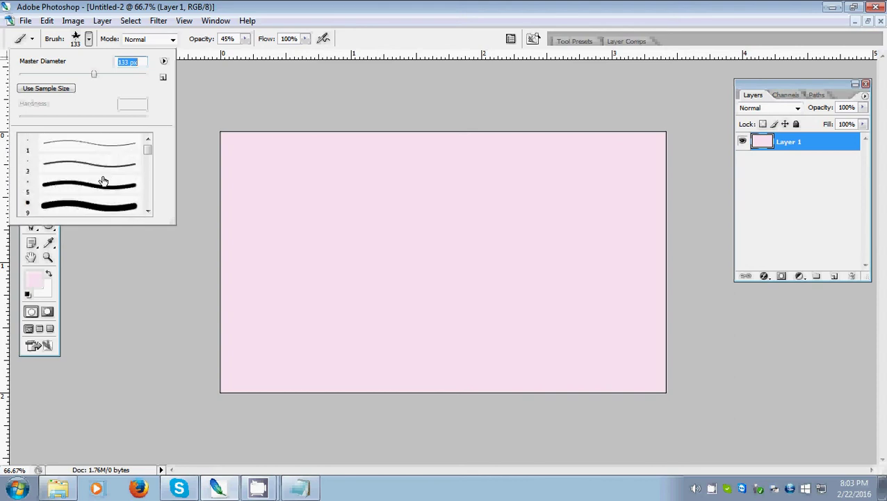
{"action": "scroll", "coordinate": [88, 215], "scroll_direction": "down", "scroll_amount": 2}
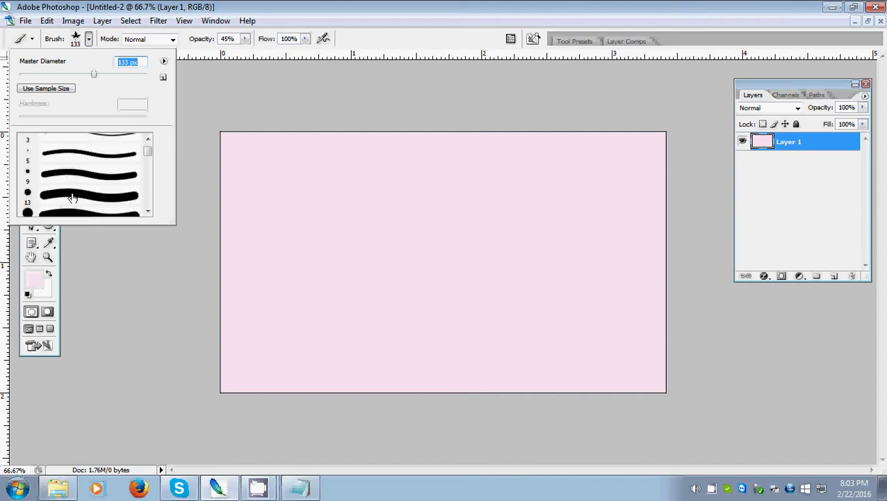
{"action": "left_click", "coordinate": [72, 198]}
Close the Brush picker, enlarge the brush to 80 px, and raise opacity to 100%.
{"action": "left_click", "coordinate": [89, 39]}
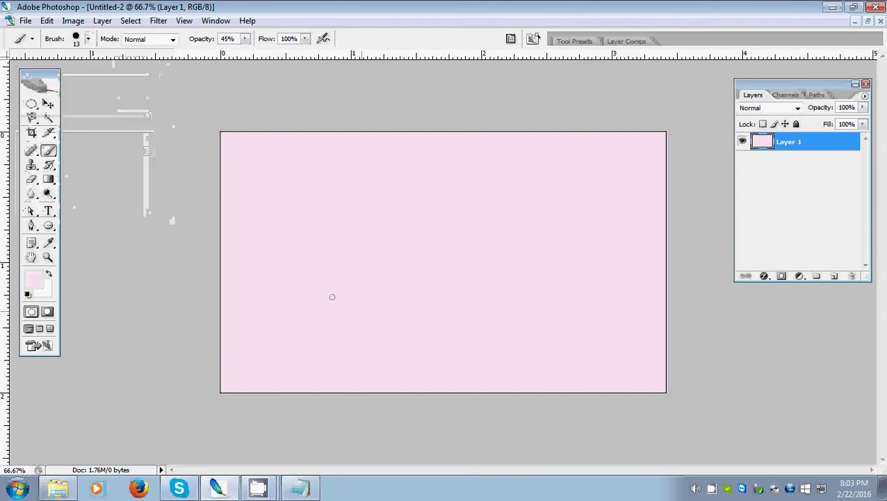
{"action": "key", "text": "bracketright"}
{"action": "key", "text": "bracketright"}
{"action": "key", "text": "bracketright"}
{"action": "key", "text": "bracketright"}
{"action": "key", "text": "bracketright"}
{"action": "key", "text": "bracketright"}
{"action": "key", "text": "bracketright"}
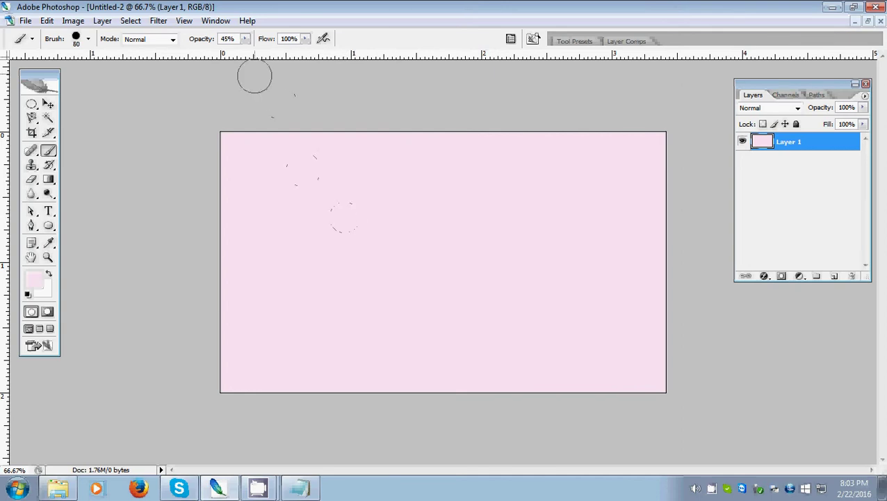
{"action": "left_click_drag", "start_coordinate": [245, 38], "coordinate": [285, 54]}
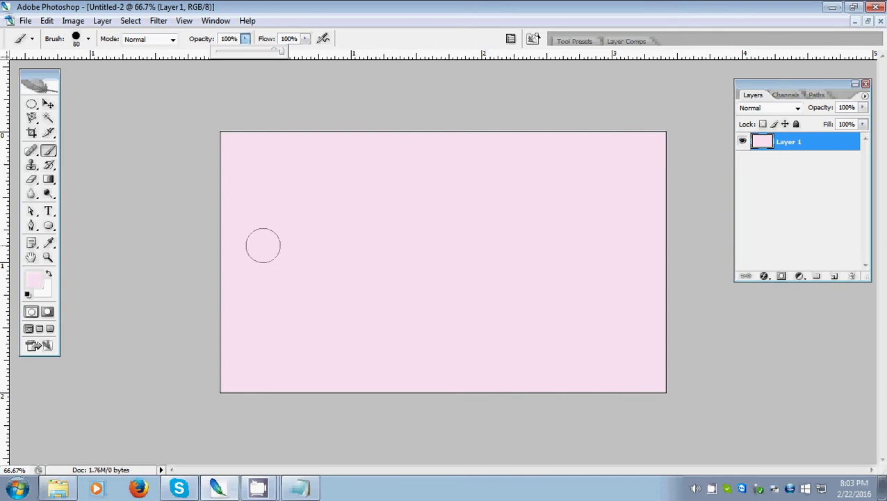
Set the foreground colour to deep pink e02f8a and paint a thick S-shaped stroke.
{"action": "left_click", "coordinate": [32, 279]}
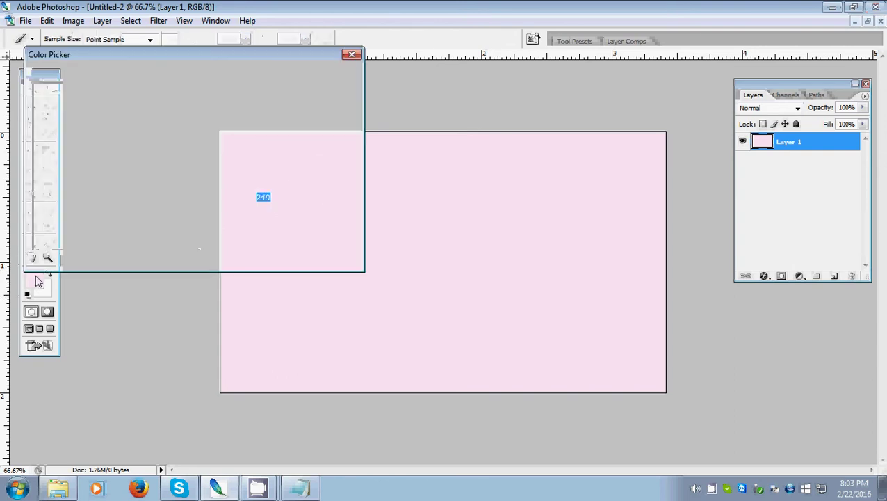
{"action": "left_click", "coordinate": [164, 103]}
{"action": "left_click", "coordinate": [325, 75]}
{"action": "mouse_move", "coordinate": [311, 192]}
{"action": "left_mouse_down"}
{"action": "mouse_move", "coordinate": [429, 218]}
{"action": "mouse_move", "coordinate": [457, 199]}
{"action": "left_mouse_up"}
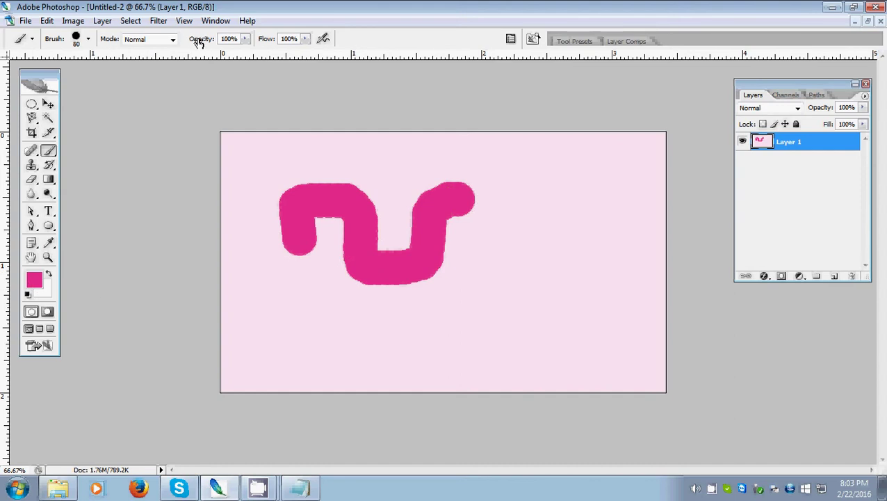
Lower brush opacity to 49% and paint a semi-transparent pink wave below the S stroke.
{"action": "left_click", "coordinate": [245, 39]}
{"action": "left_click", "coordinate": [212, 52]}
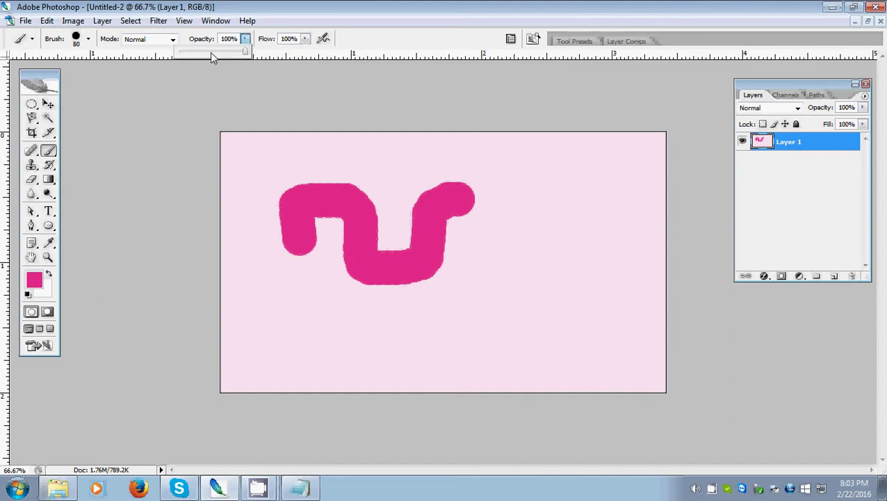
{"action": "mouse_move", "coordinate": [320, 341]}
{"action": "left_mouse_down"}
{"action": "mouse_move", "coordinate": [410, 347]}
{"action": "mouse_move", "coordinate": [549, 281]}
{"action": "left_mouse_up"}
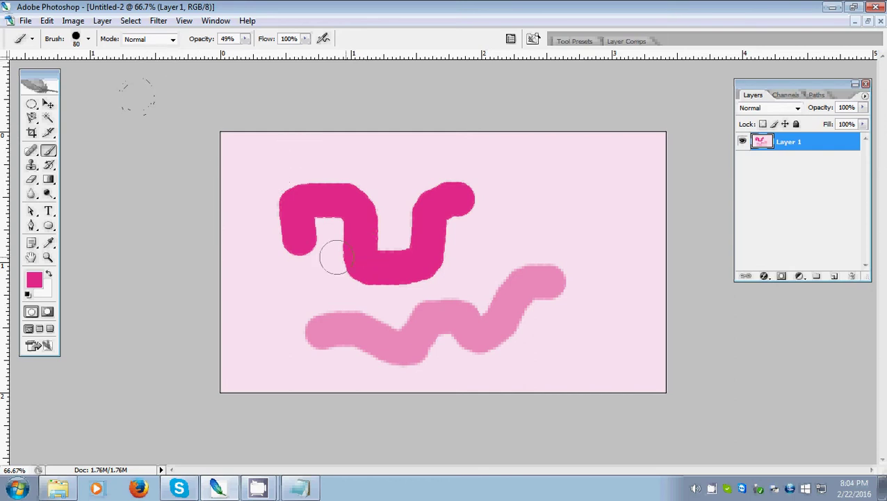
In the Brush panel, enable Shape Dynamics size jitter and wide Scattering for the brush.
{"action": "key", "text": "F5"}
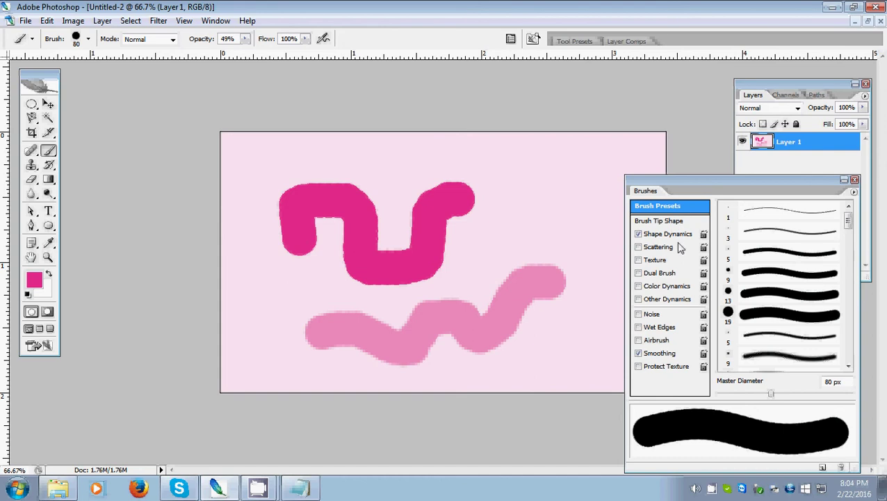
{"action": "left_click", "coordinate": [678, 236]}
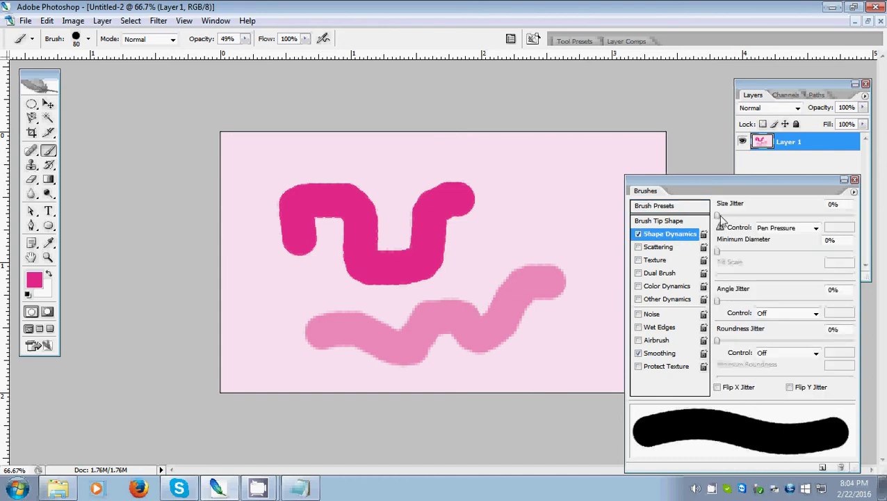
{"action": "left_click_drag", "start_coordinate": [718, 215], "coordinate": [801, 219]}
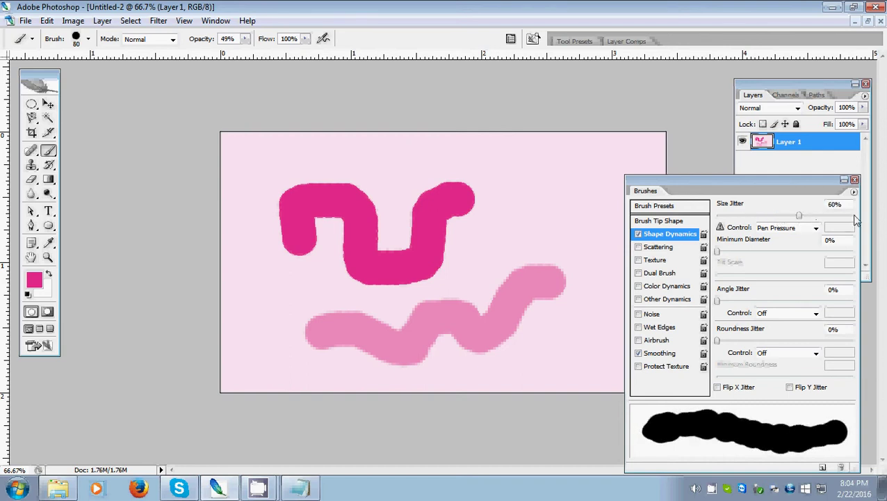
{"action": "left_click", "coordinate": [807, 217]}
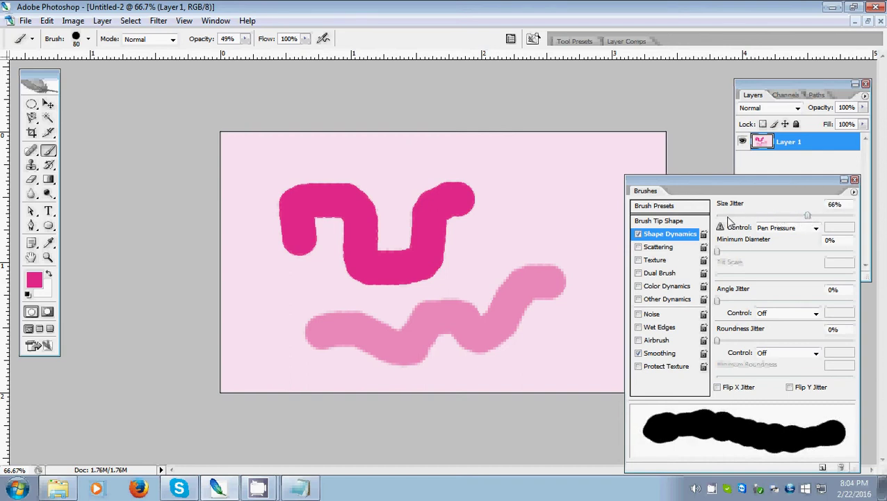
{"action": "left_click", "coordinate": [659, 247]}
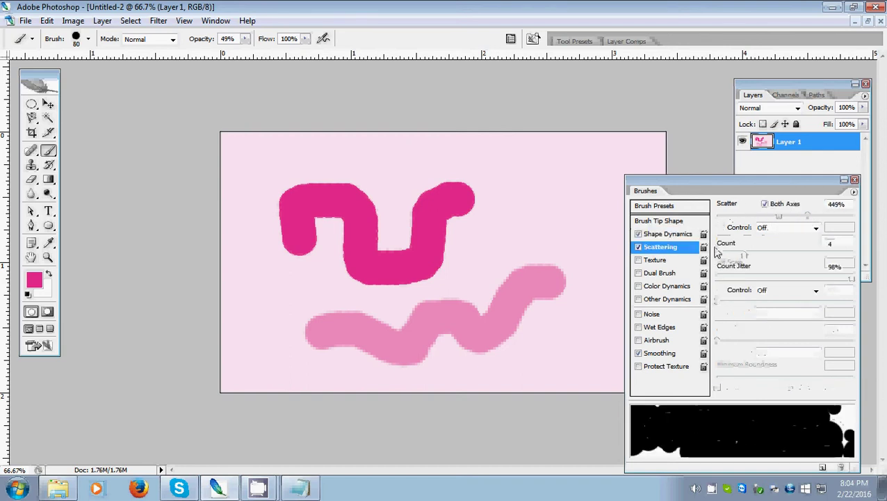
{"action": "left_click", "coordinate": [739, 217]}
{"action": "mouse_move", "coordinate": [739, 216]}
{"action": "left_mouse_down"}
{"action": "mouse_move", "coordinate": [842, 216]}
{"action": "mouse_move", "coordinate": [857, 233]}
{"action": "left_mouse_up"}
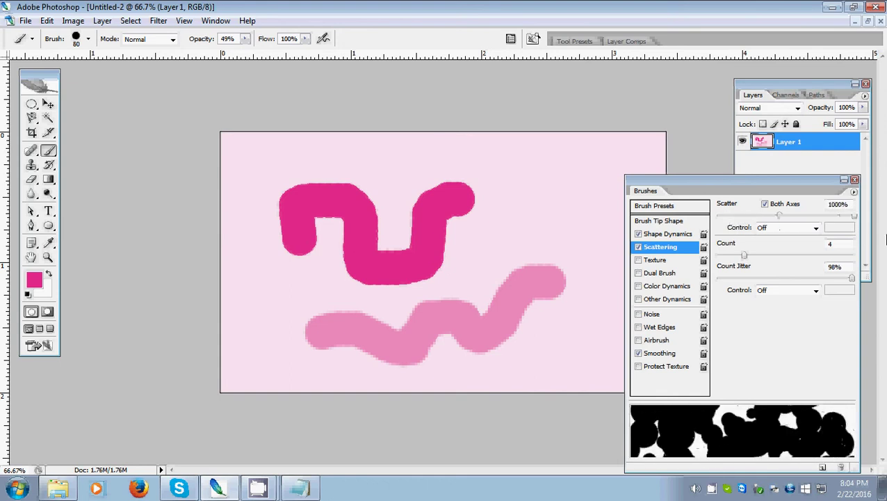
Set size jitter to 100% and paint scattered pink dots of mixed sizes across the canvas.
{"action": "left_click", "coordinate": [667, 234]}
{"action": "left_click_drag", "start_coordinate": [718, 215], "coordinate": [885, 244]}
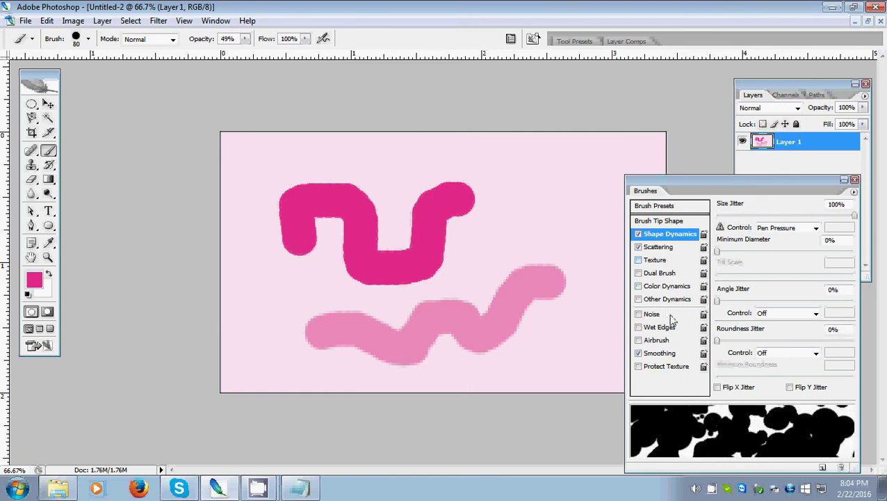
{"action": "mouse_move", "coordinate": [509, 209]}
{"action": "left_mouse_down"}
{"action": "mouse_move", "coordinate": [281, 297]}
{"action": "mouse_move", "coordinate": [275, 311]}
{"action": "mouse_move", "coordinate": [321, 403]}
{"action": "left_mouse_up"}
{"action": "left_click_drag", "start_coordinate": [546, 281], "coordinate": [565, 323]}
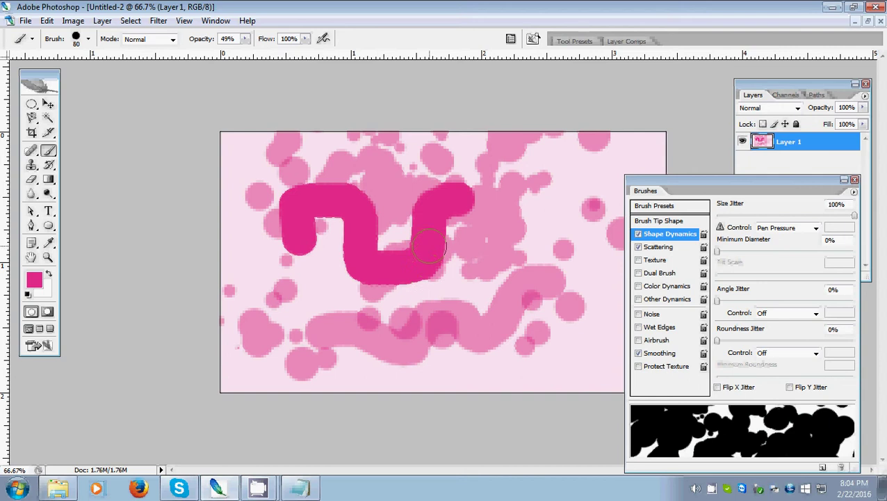
Clear Layer 1 and fill the whole canvas with the magenta foreground colour.
{"action": "key", "text": "ctrl+a"}
{"action": "key", "text": "Delete"}
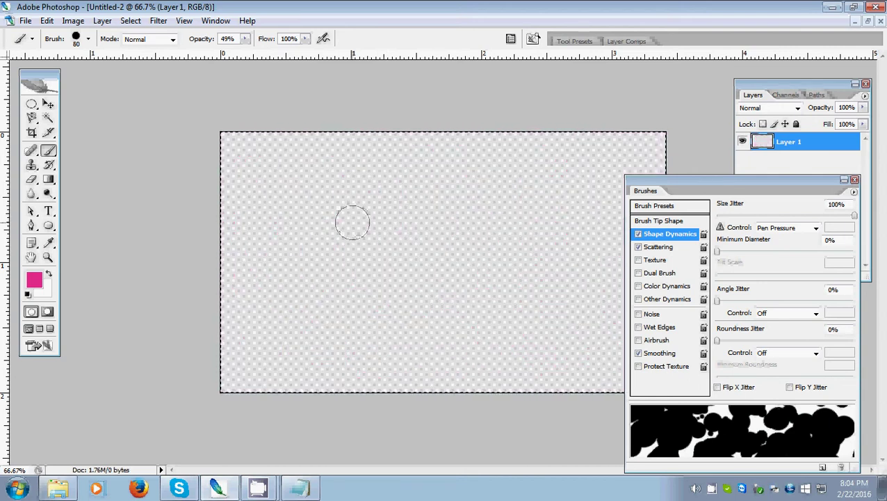
{"action": "key", "text": "alt+BackSpace"}
{"action": "key", "text": "ctrl+d"}
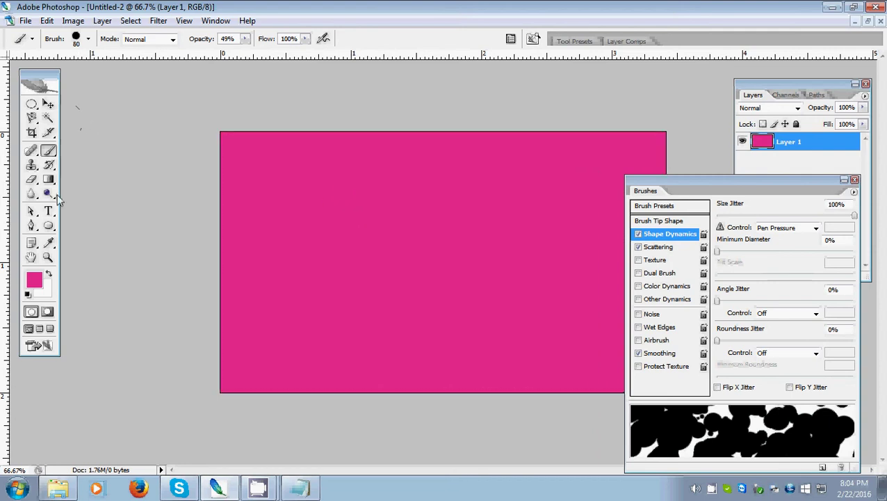
Switch to the light colour, shrink the brush, and paint light-pink dots near the bottom.
{"action": "left_click", "coordinate": [50, 274]}
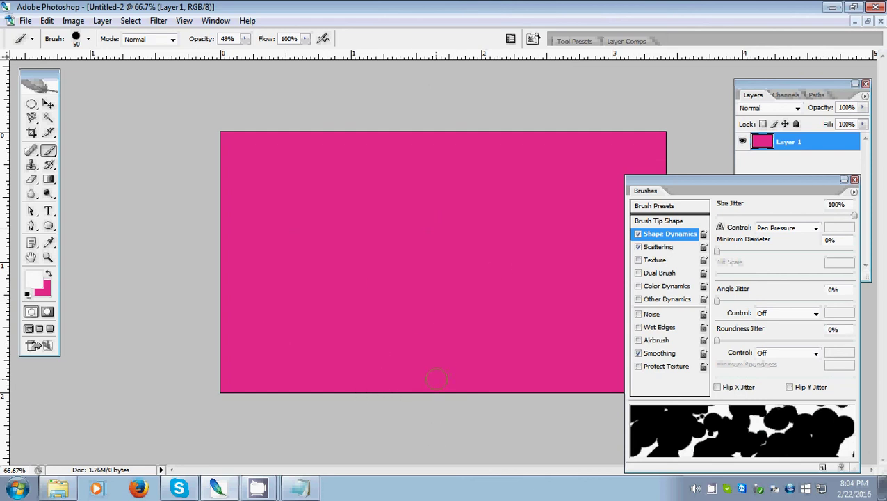
{"action": "key", "text": "bracketleft"}
{"action": "key", "text": "bracketleft"}
{"action": "key", "text": "bracketleft"}
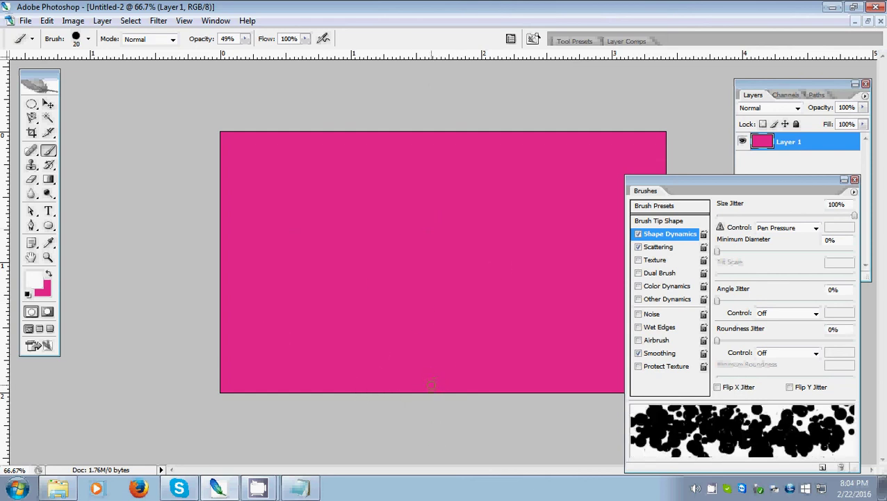
{"action": "left_click_drag", "start_coordinate": [431, 377], "coordinate": [425, 362]}
{"action": "key", "text": "bracketright"}
{"action": "key", "text": "bracketright"}
{"action": "key", "text": "bracketright"}
{"action": "key", "text": "bracketright"}
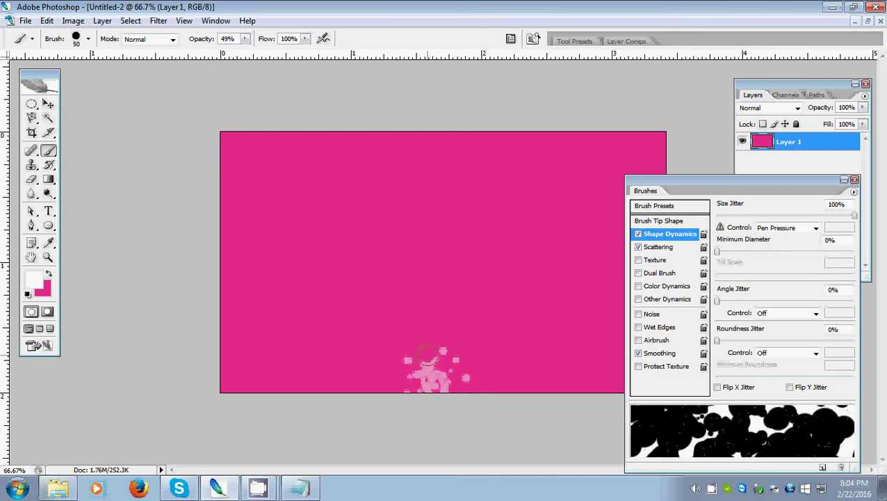
Pick a gold colour and paint orange scattered dots near the bottom centre.
{"action": "left_click", "coordinate": [38, 279]}
{"action": "left_click", "coordinate": [172, 113]}
{"action": "left_click", "coordinate": [310, 77]}
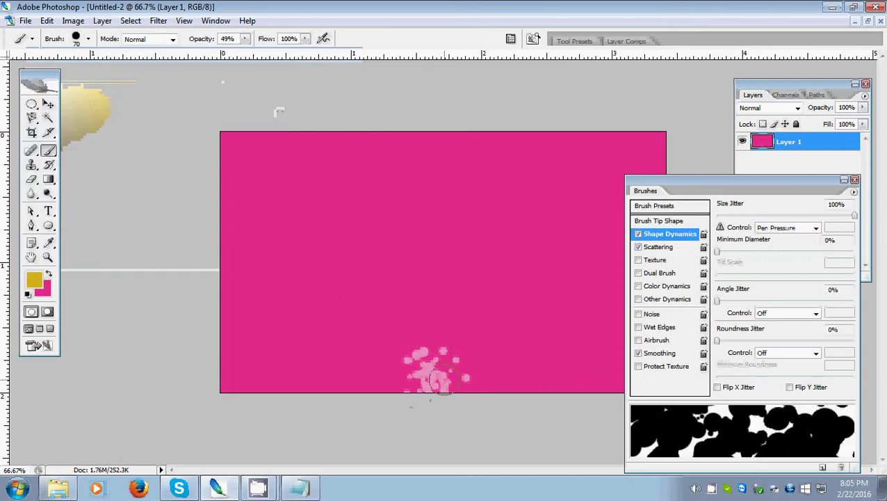
{"action": "left_click_drag", "start_coordinate": [425, 329], "coordinate": [453, 303]}
{"action": "key", "text": "bracketleft"}
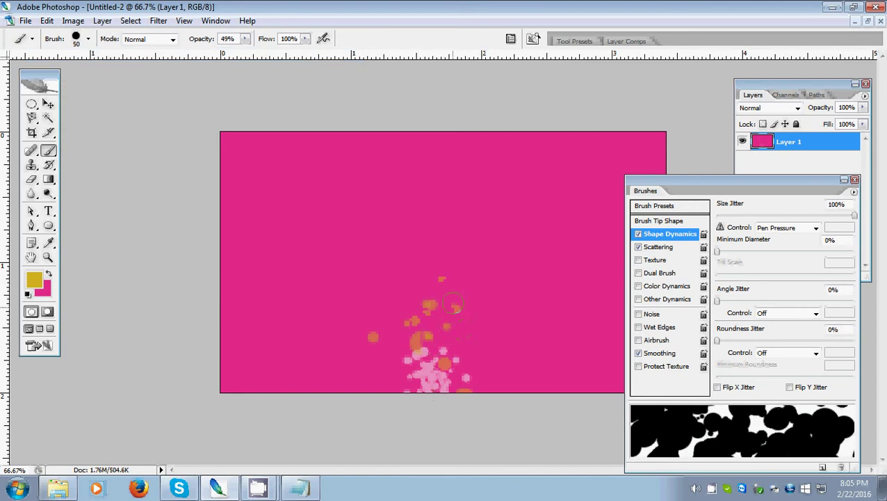
Choose magenta as the foreground colour and paint magenta dots up the canvas middle.
{"action": "left_click", "coordinate": [34, 279]}
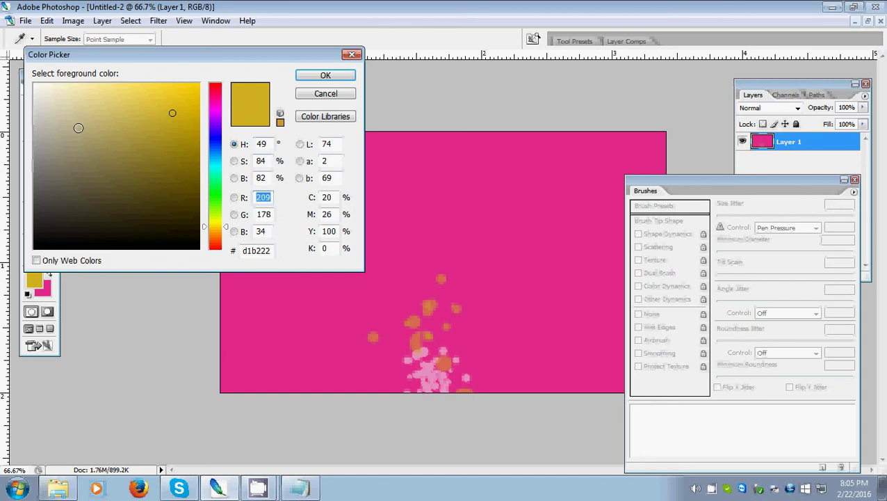
{"action": "left_click_drag", "start_coordinate": [219, 226], "coordinate": [212, 213]}
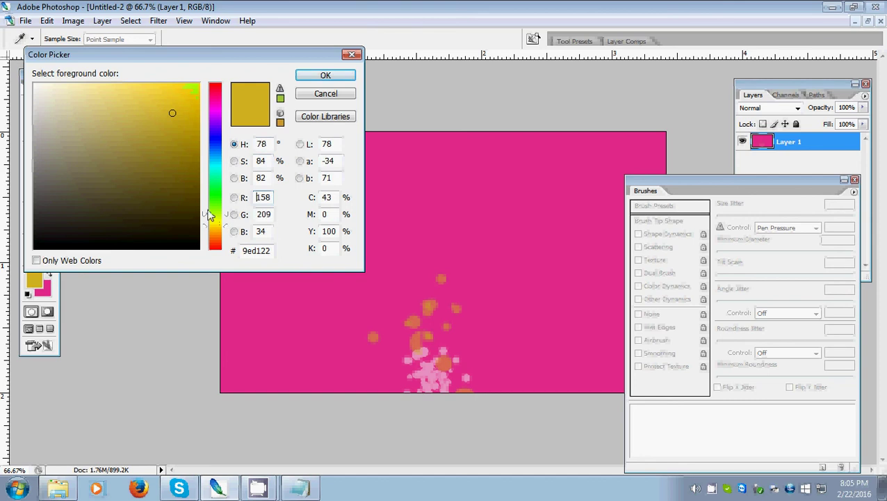
{"action": "left_click", "coordinate": [214, 131]}
{"action": "left_click", "coordinate": [193, 94]}
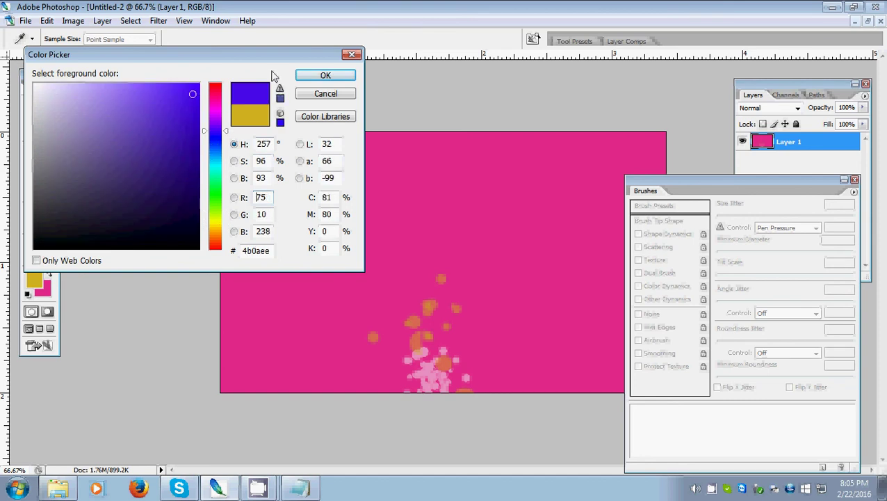
{"action": "left_click", "coordinate": [216, 110]}
{"action": "left_click", "coordinate": [325, 75]}
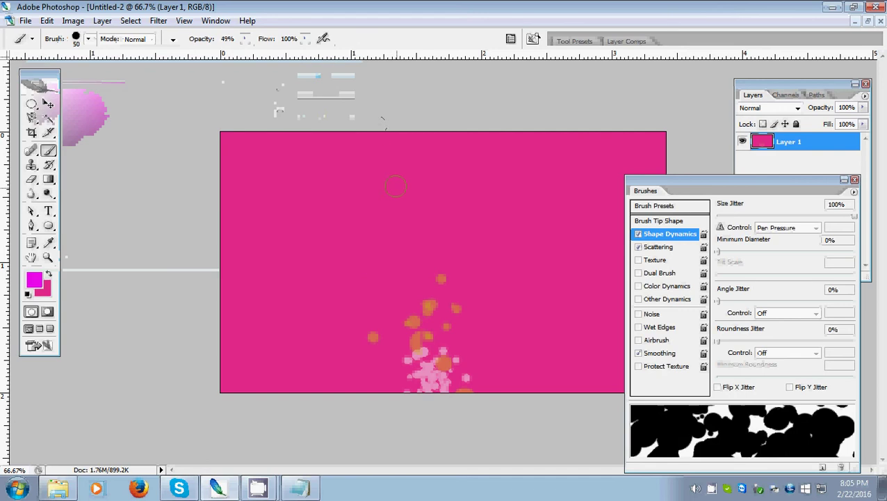
{"action": "left_click_drag", "start_coordinate": [395, 186], "coordinate": [431, 292]}
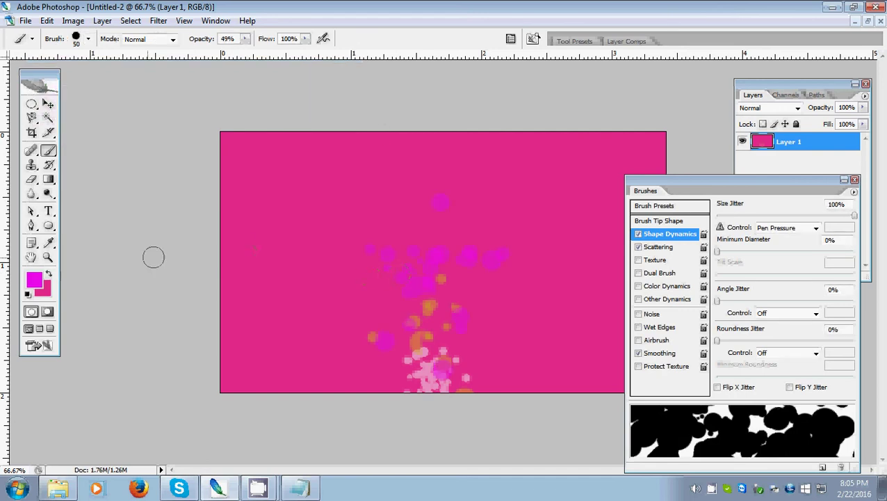
Switch to pure white and paint white scattered dots around and above the cluster.
{"action": "left_click", "coordinate": [34, 281]}
{"action": "left_click_drag", "start_coordinate": [197, 88], "coordinate": [35, 85]}
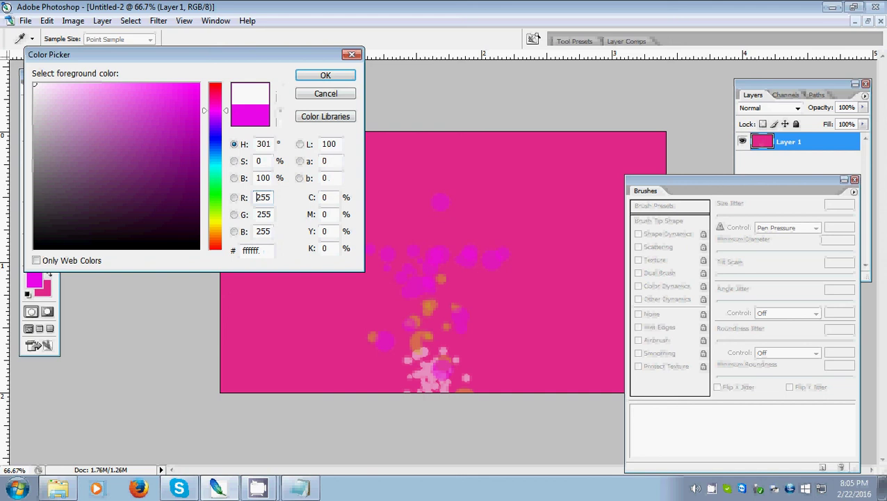
{"action": "left_click", "coordinate": [325, 75]}
{"action": "left_click_drag", "start_coordinate": [414, 316], "coordinate": [539, 222]}
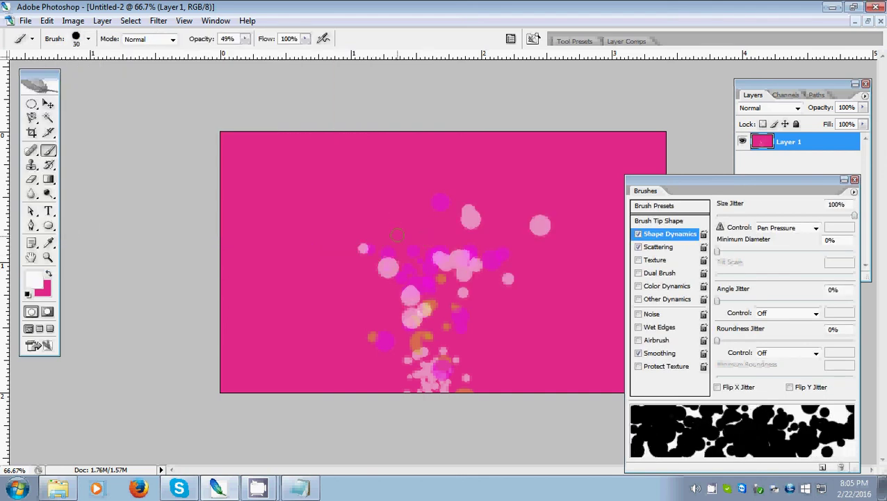
{"action": "left_click_drag", "start_coordinate": [398, 236], "coordinate": [440, 267]}
{"action": "left_click_drag", "start_coordinate": [377, 248], "coordinate": [349, 182]}
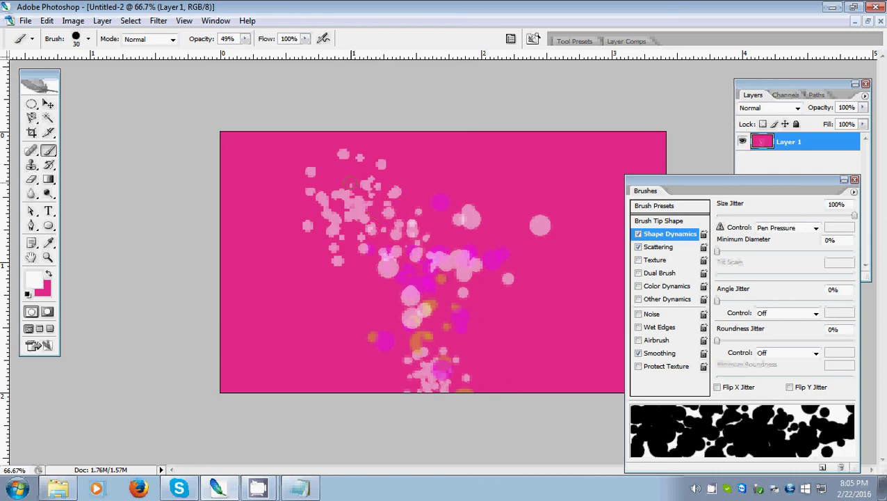
Pick bright yellow, enlarge the brush to 70, and paint large orange dots along the top edge.
{"action": "left_click", "coordinate": [39, 281]}
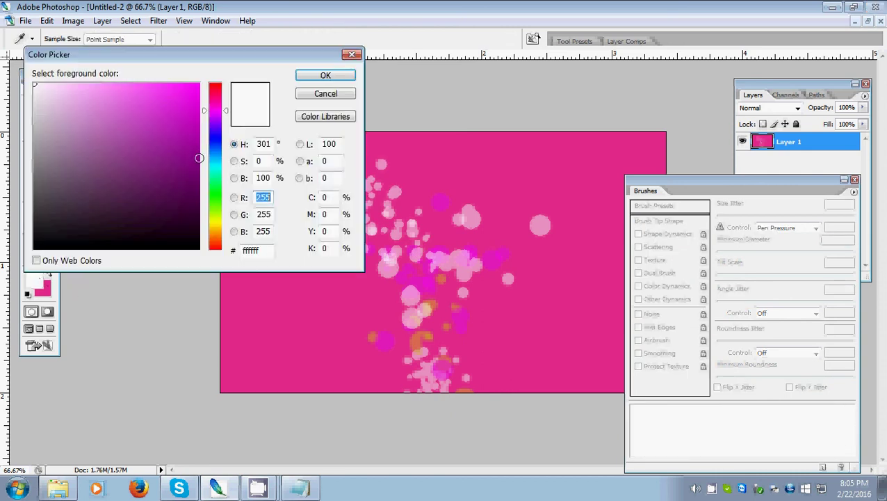
{"action": "left_click_drag", "start_coordinate": [224, 113], "coordinate": [227, 224]}
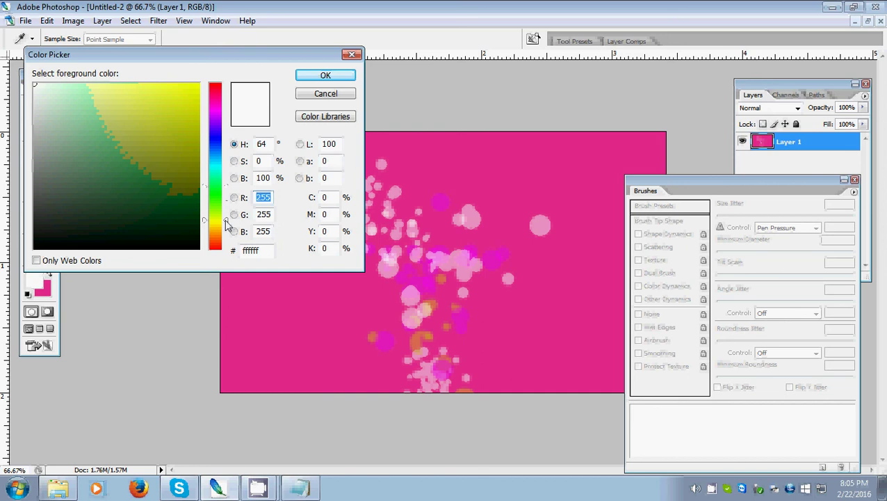
{"action": "left_click", "coordinate": [199, 84]}
{"action": "left_click", "coordinate": [325, 75]}
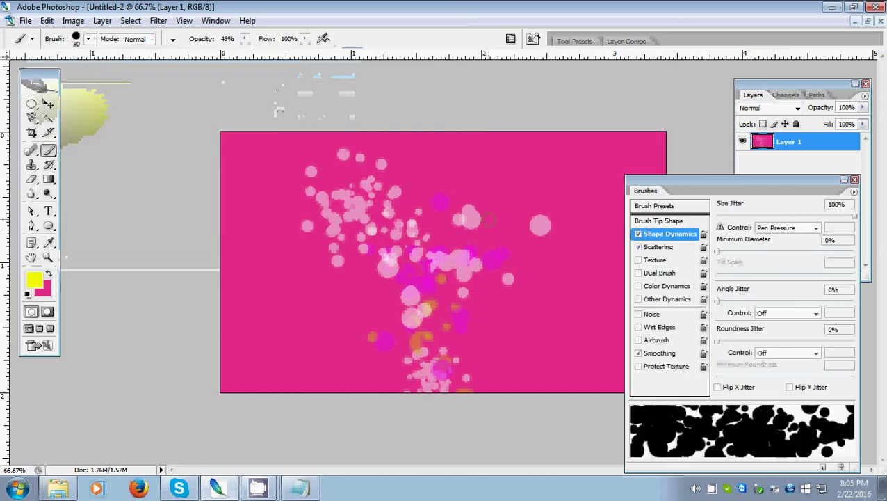
{"action": "left_click_drag", "start_coordinate": [529, 150], "coordinate": [403, 139]}
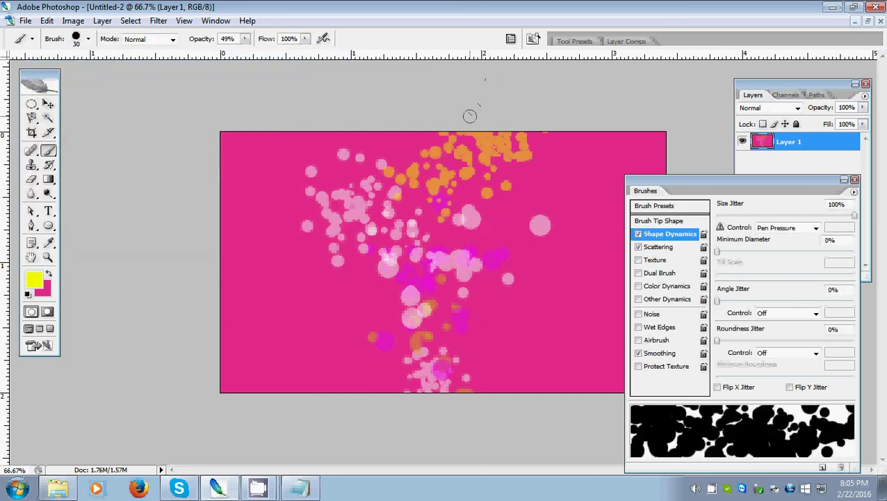
{"action": "key", "text": "bracketright"}
{"action": "key", "text": "bracketright"}
{"action": "key", "text": "bracketright"}
{"action": "left_click_drag", "start_coordinate": [470, 112], "coordinate": [380, 66]}
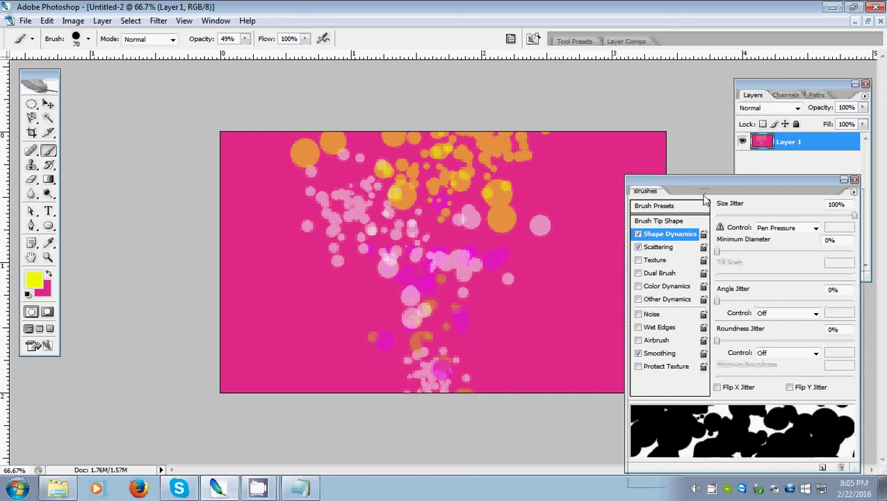
{"action": "left_click_drag", "start_coordinate": [702, 186], "coordinate": [710, 269]}
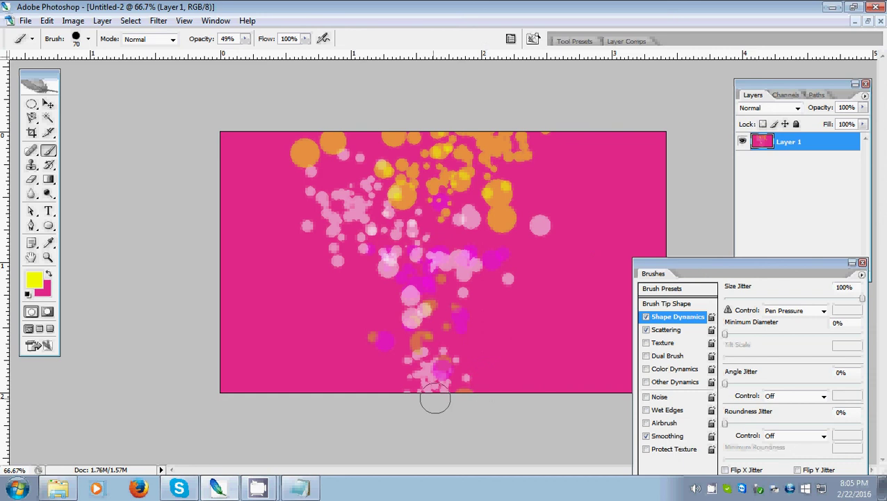
Bring Notepad forward, select its 'thanks for watching' line, and open the CamStudio window.
{"action": "left_click", "coordinate": [303, 489]}
{"action": "mouse_move", "coordinate": [511, 266]}
{"action": "left_mouse_down"}
{"action": "mouse_move", "coordinate": [68, 280]}
{"action": "mouse_move", "coordinate": [2, 274]}
{"action": "left_mouse_up"}
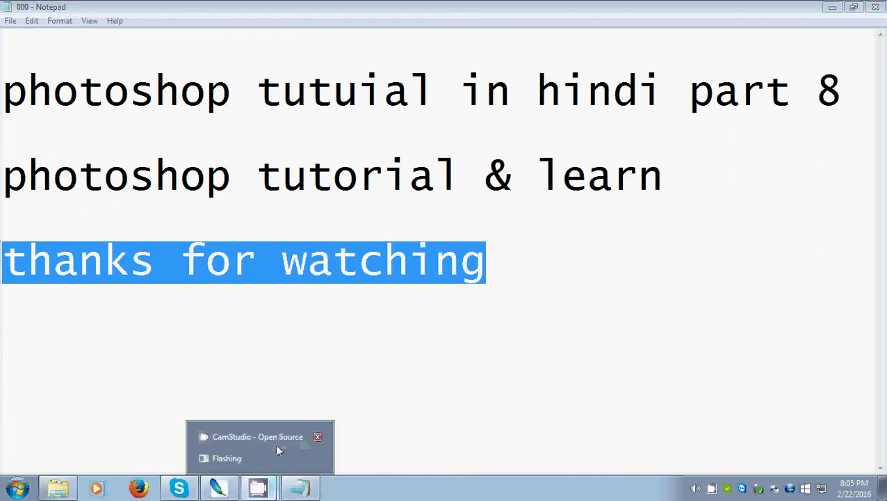
{"action": "left_click", "coordinate": [275, 443]}
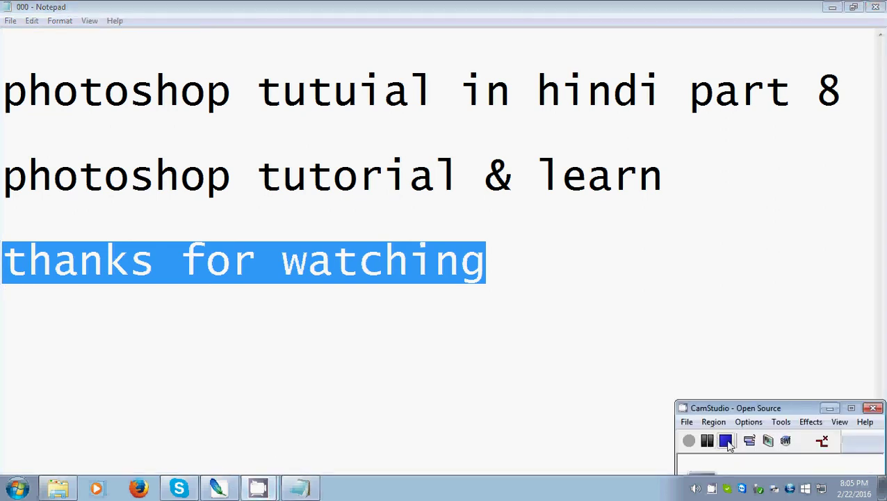